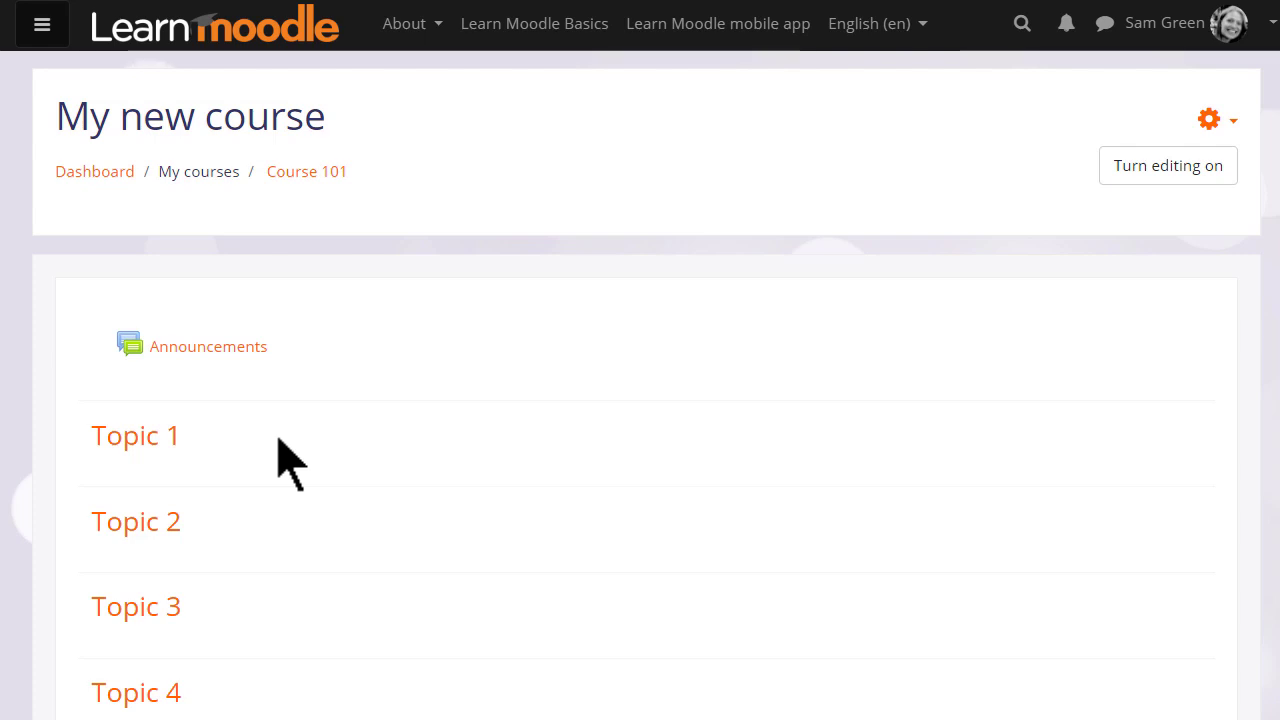
Step: In Edit settings, change the full name to 'Basic French' and the short name to 'French'
left_click(1211, 122)
left_click(1152, 176)
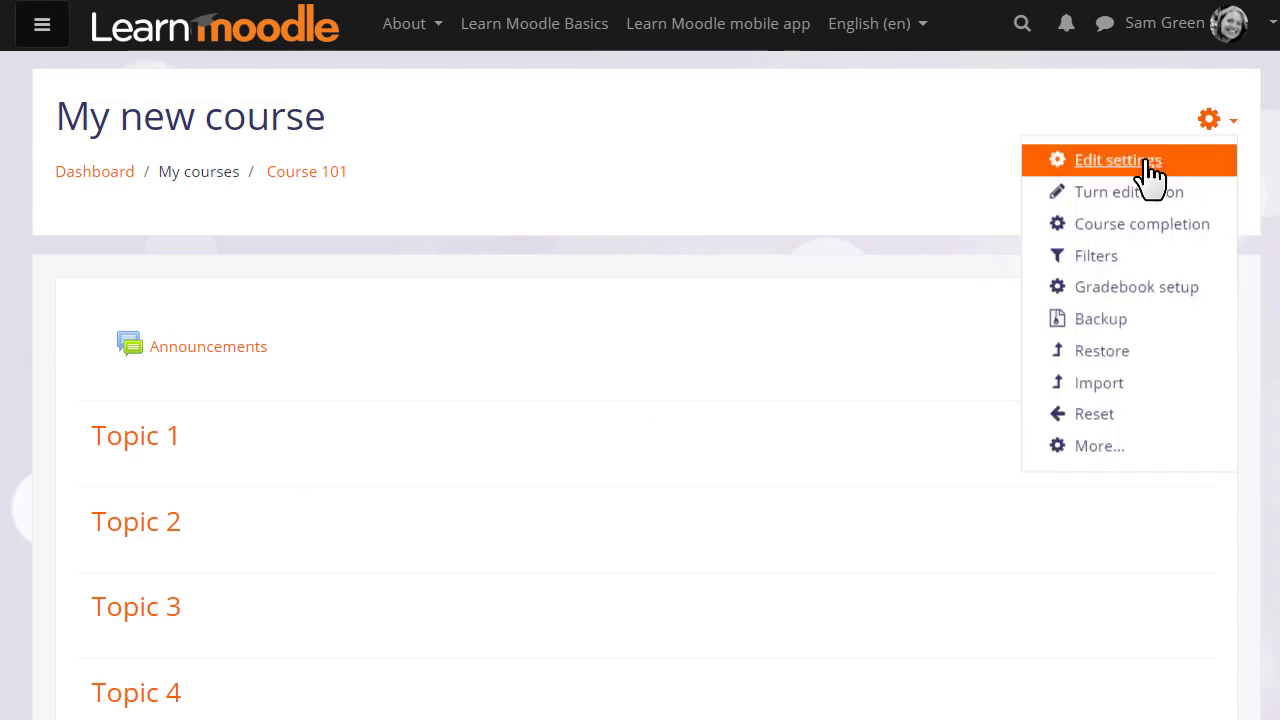
left_click_drag(723, 251, 375, 270)
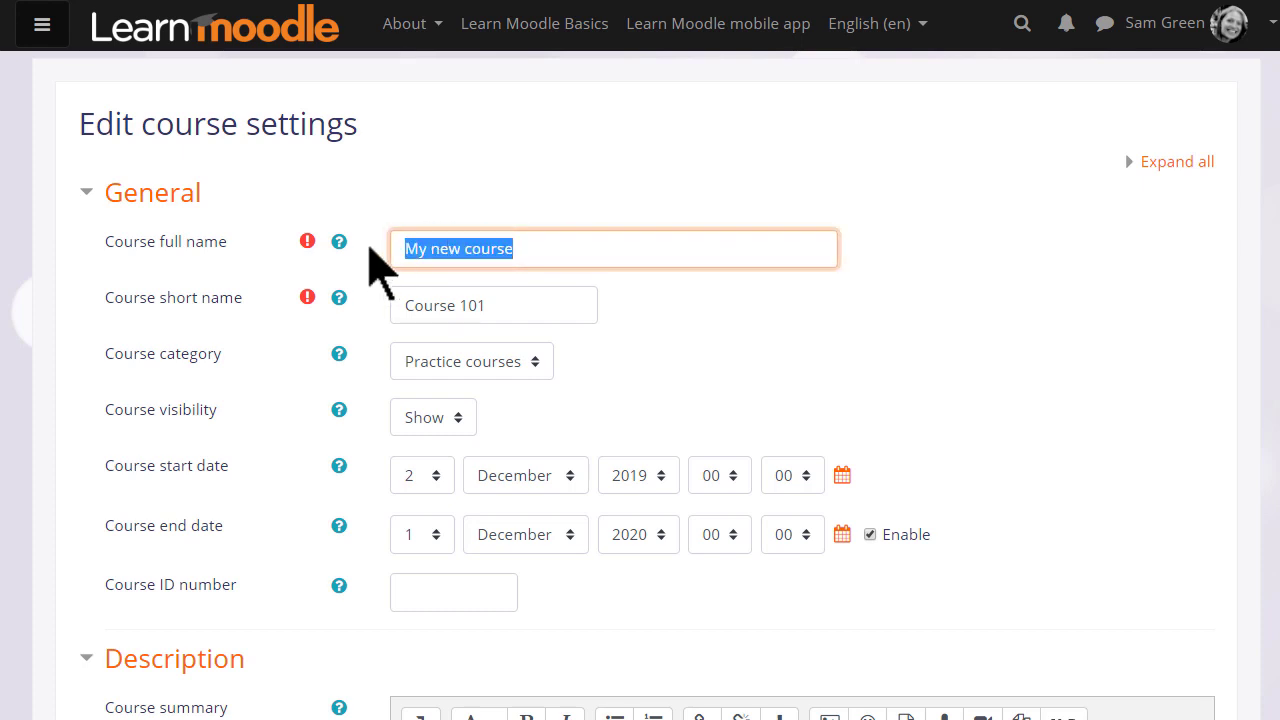
key("BackSpace")
type("B")
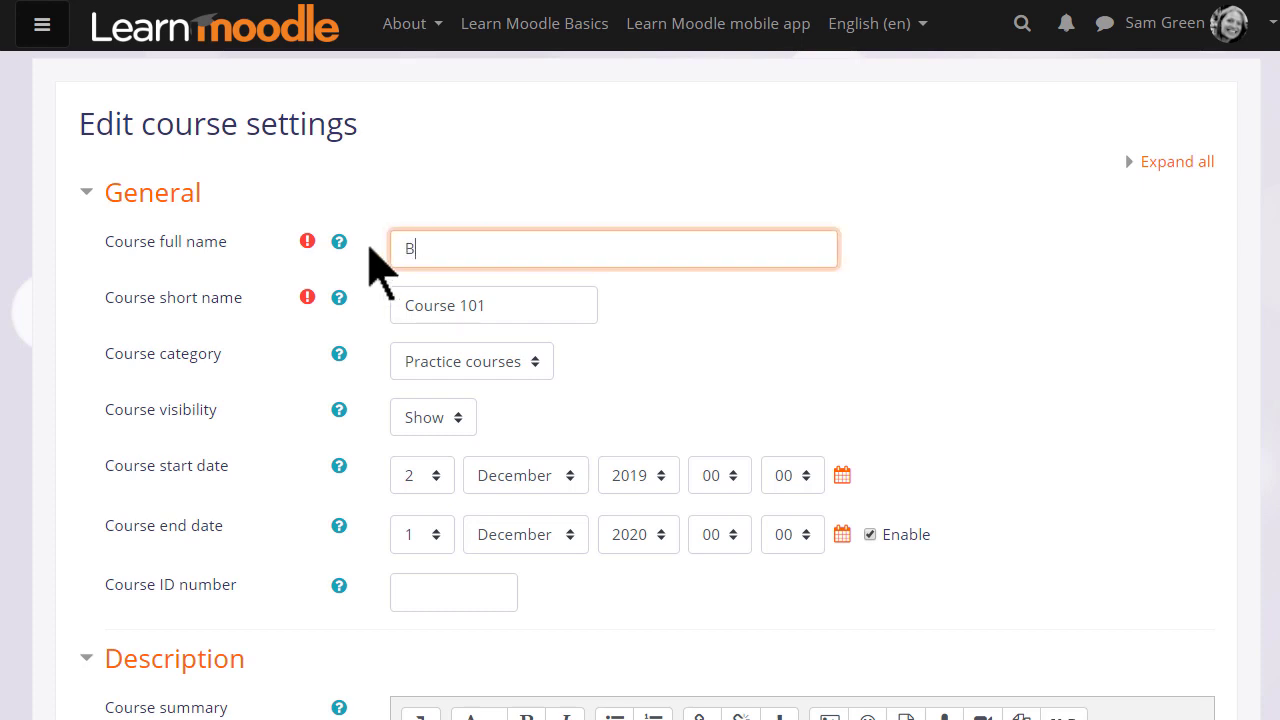
type("asic Fre")
type("nch")
triple_click(560, 300)
type("French")
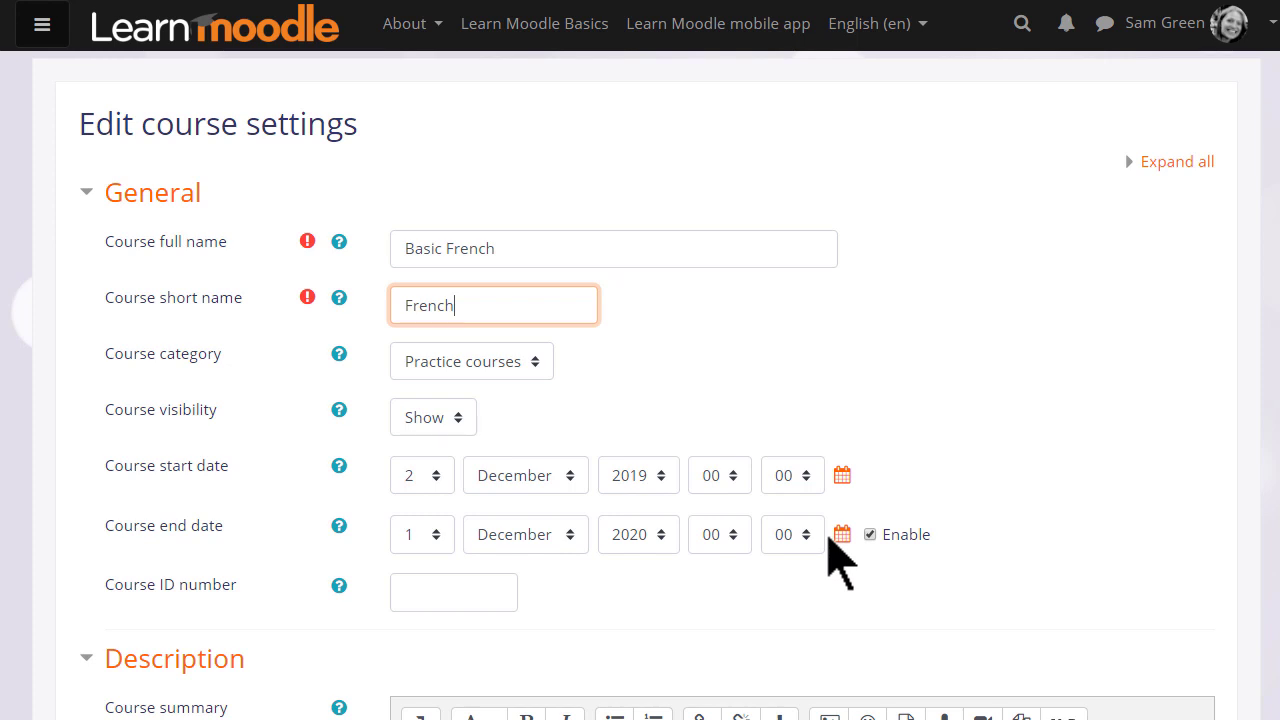
Step: Write the course summary 'A course for beginners learning French'
scroll(836, 560, "down", 5)
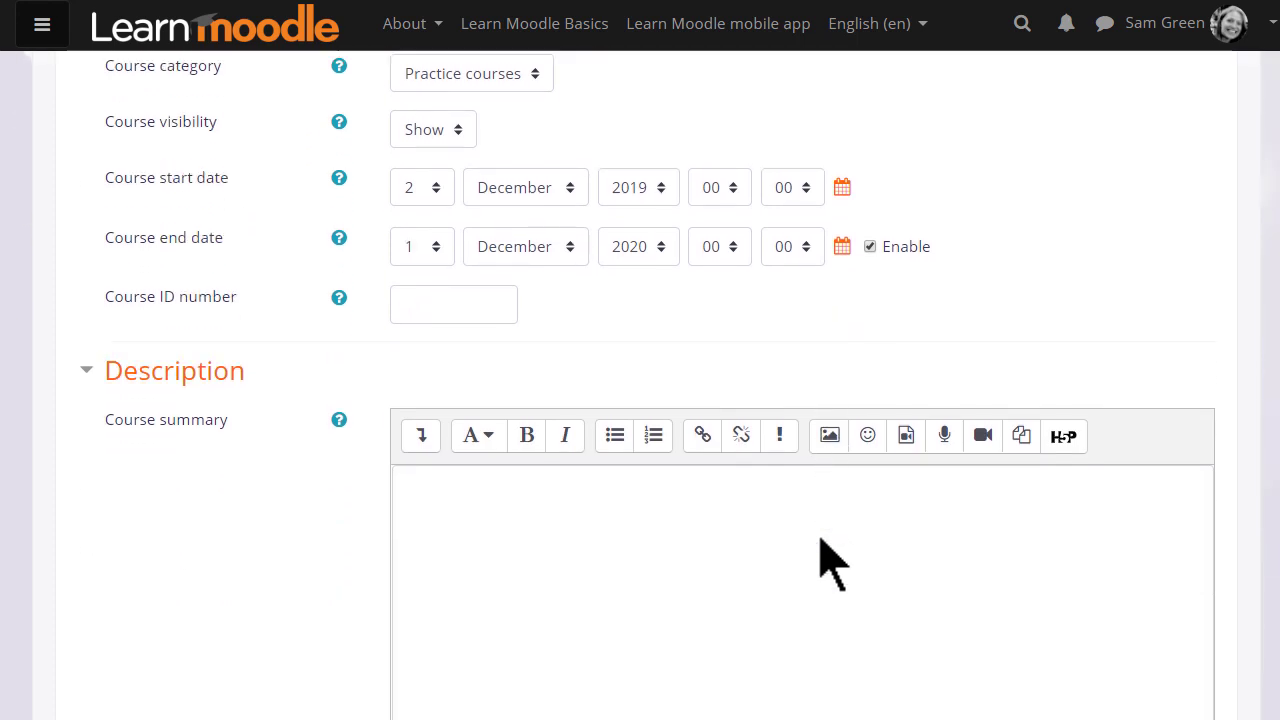
left_click(818, 537)
type("A course for beginn")
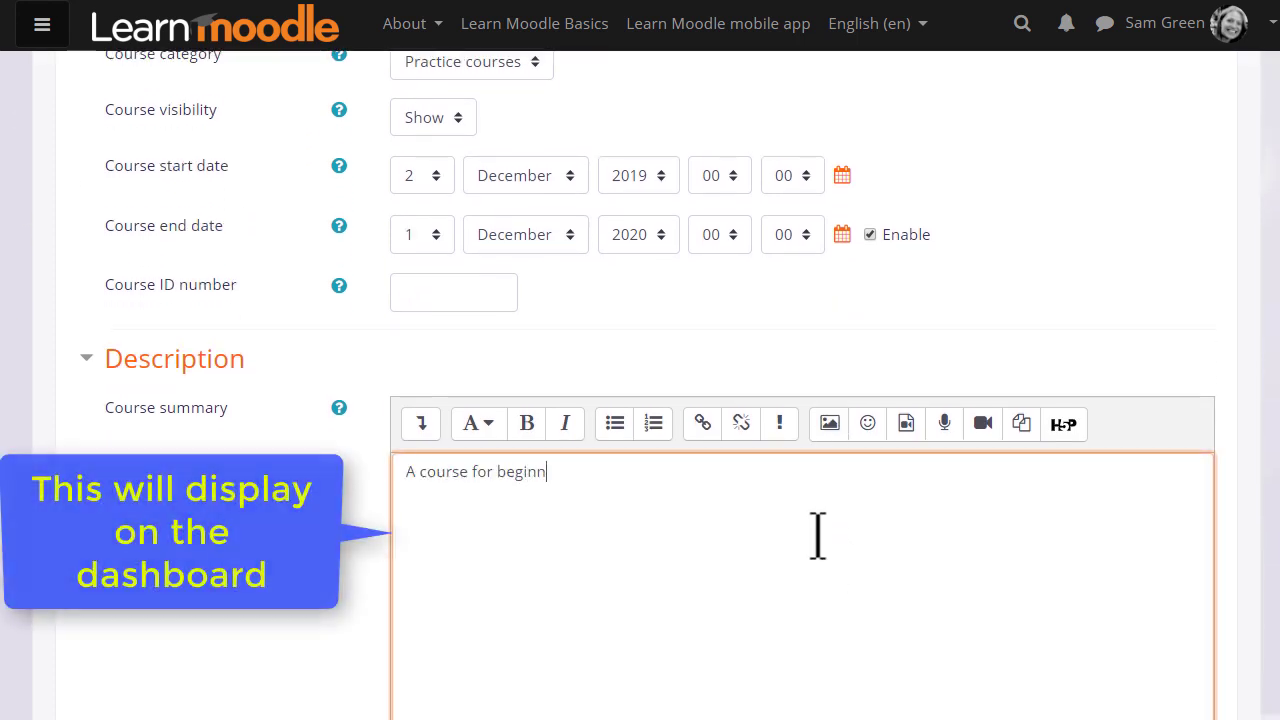
type("ers learning French")
Step: Add the French flag as the course image
scroll(818, 537, "down", 5)
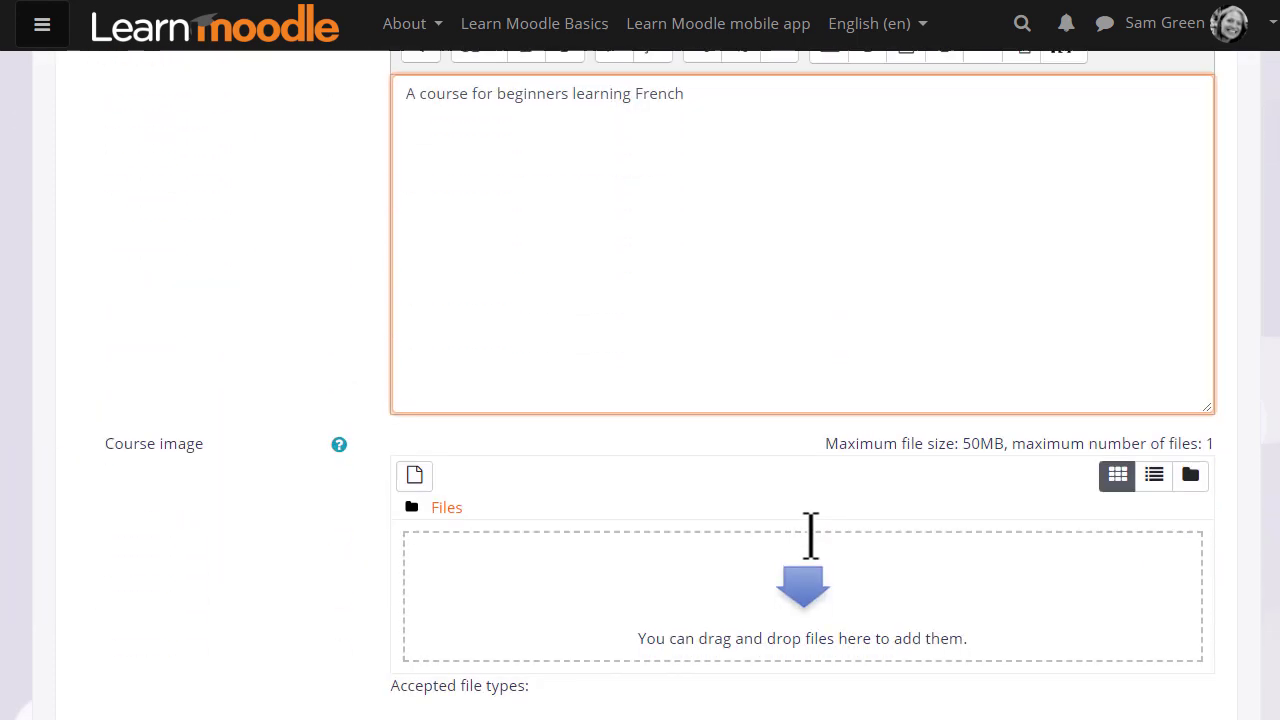
left_click(414, 354)
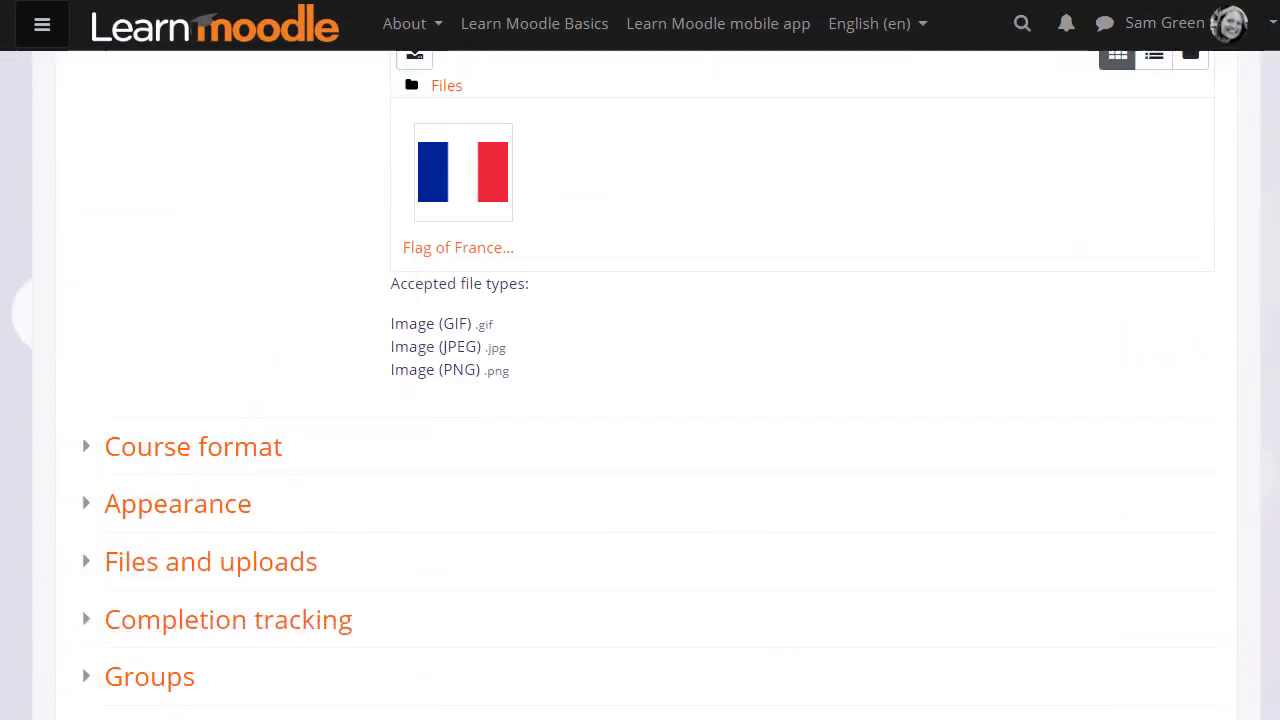
scroll(560, 580, "down", 2)
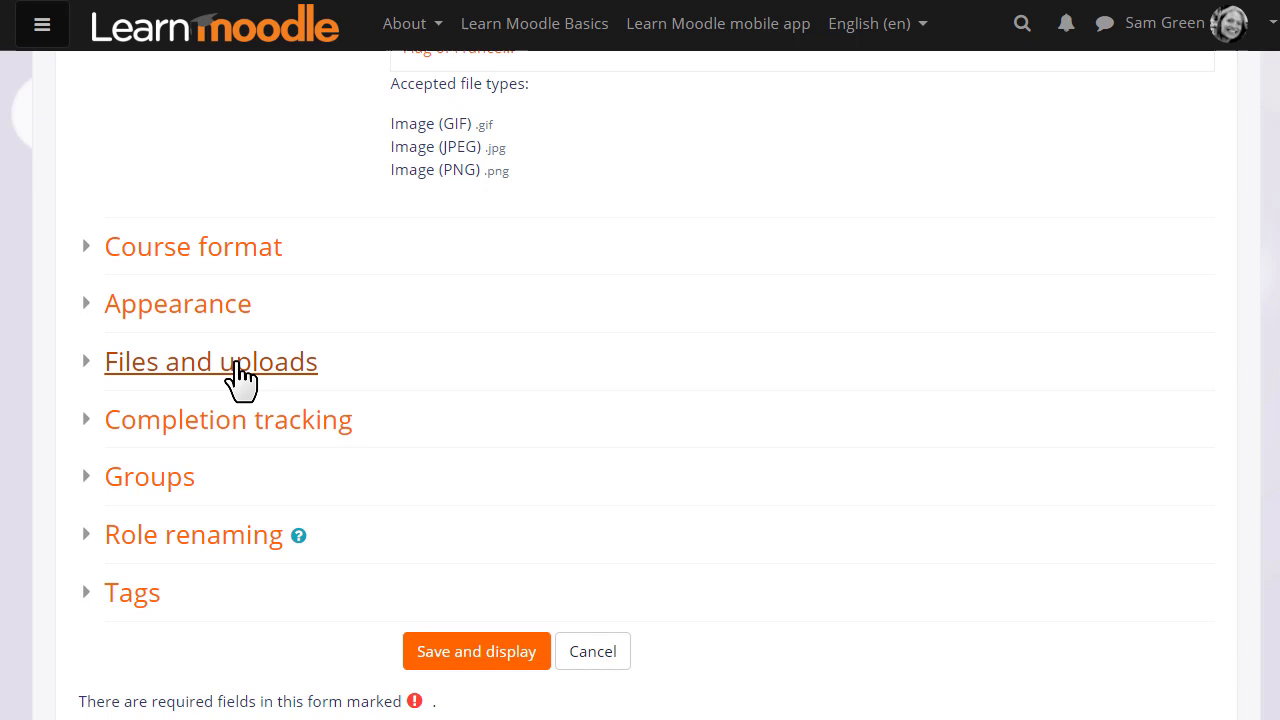
Step: Expand Course format, review the formats keeping Topics, and view the course layout choices
left_click(250, 268)
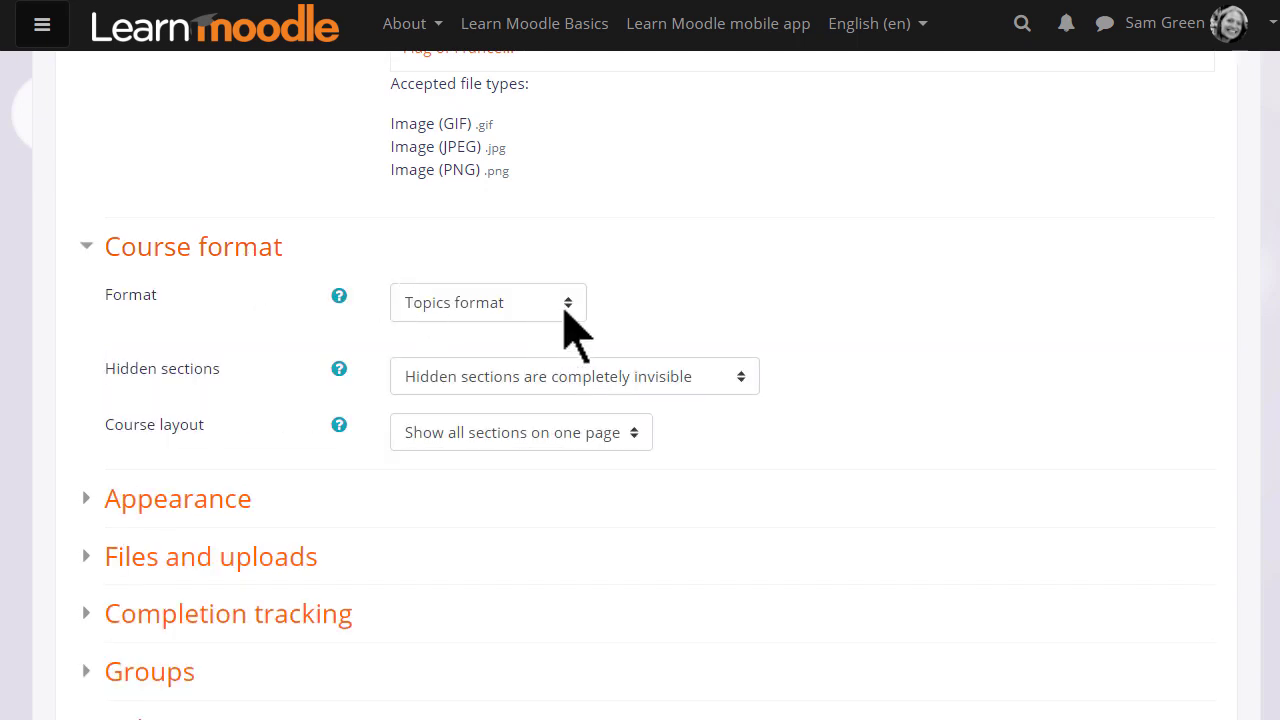
left_click(567, 310)
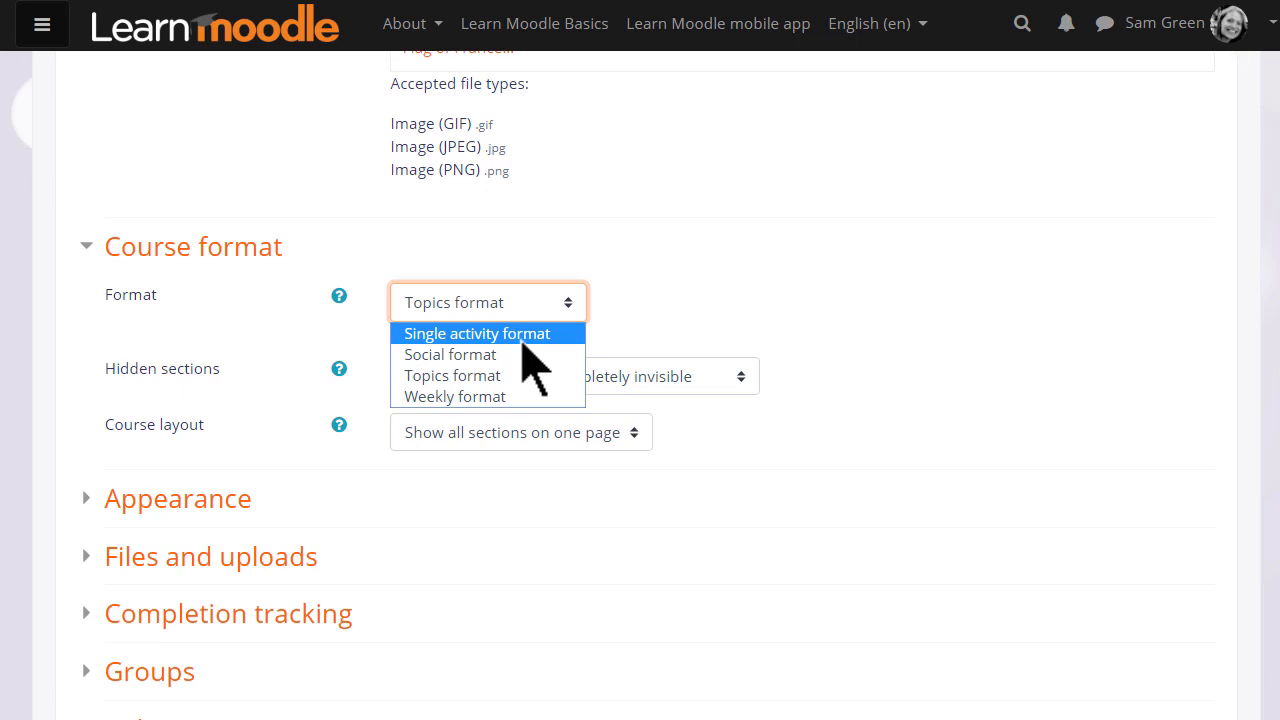
left_click(630, 342)
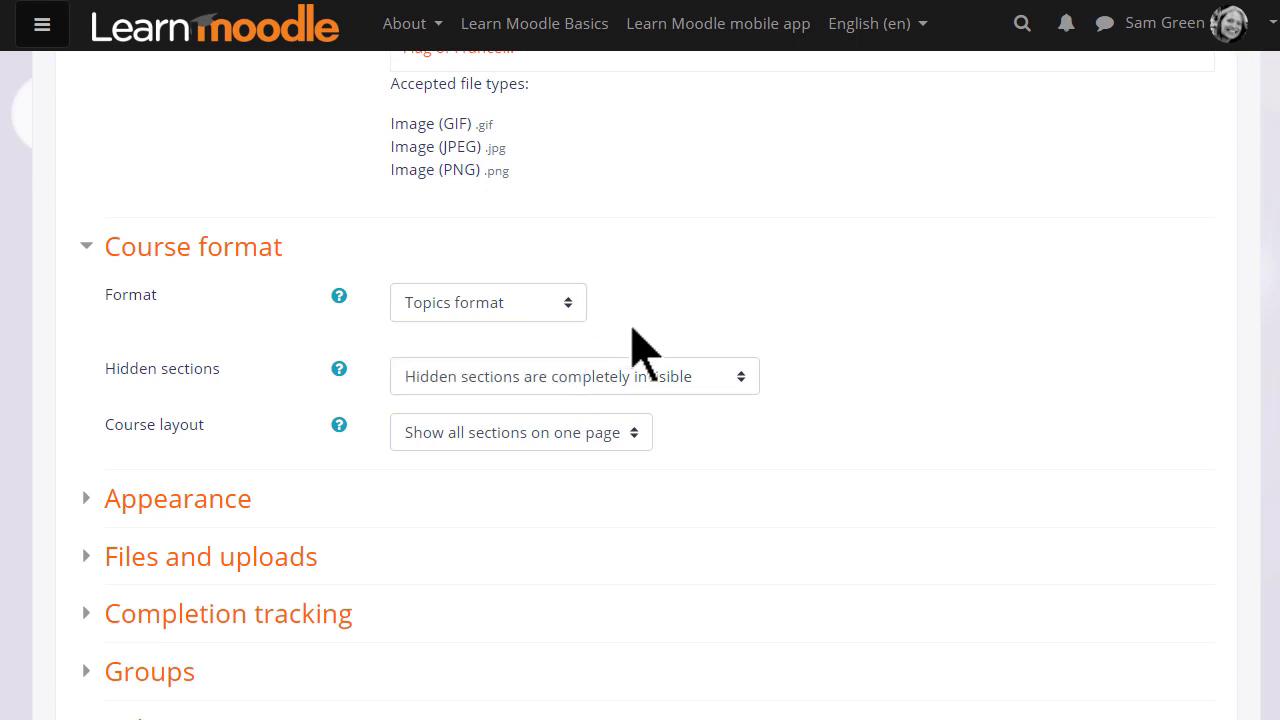
left_click(636, 444)
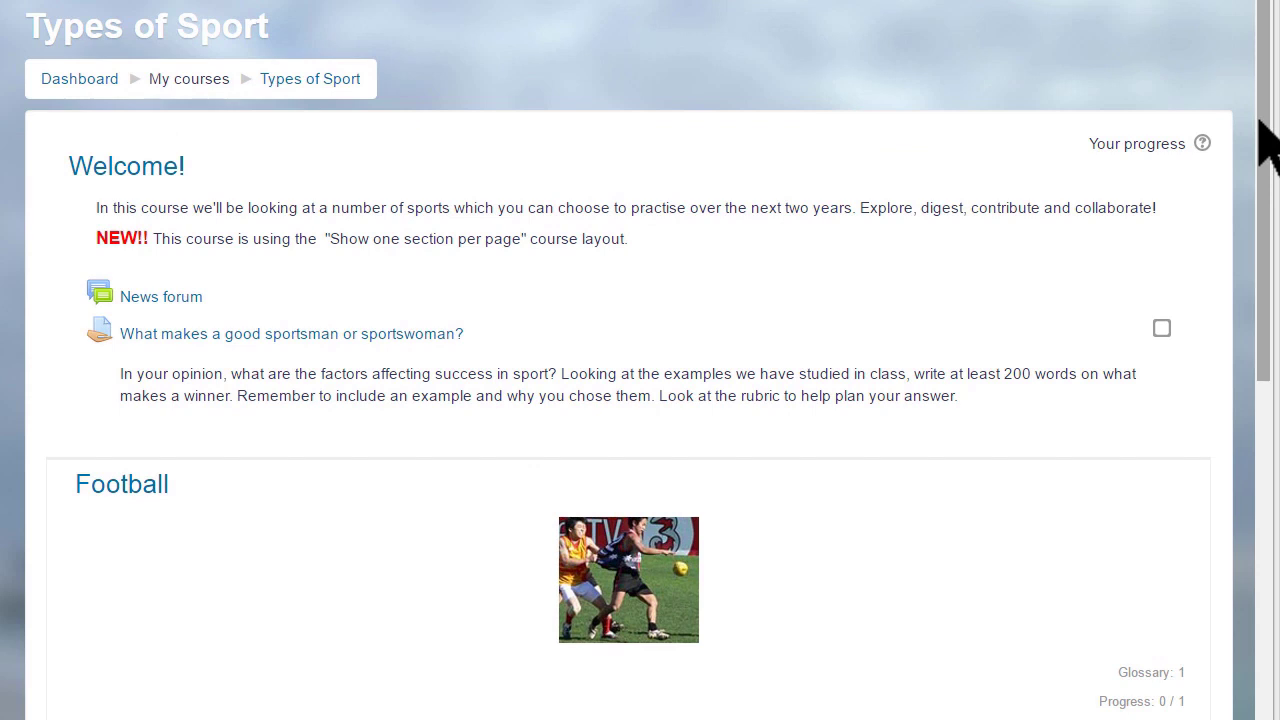
Step: Browse the Types of Sport example, open Tennis on its own page and check the Jump to list
mouse_move(1265, 140)
left_mouse_down()
mouse_move(1240, 270)
mouse_move(1206, 314)
mouse_move(1205, 403)
left_mouse_up()
scroll(1204, 415, "down", 1)
scroll(1203, 440, "down", 1)
scroll(1203, 451, "down", 1)
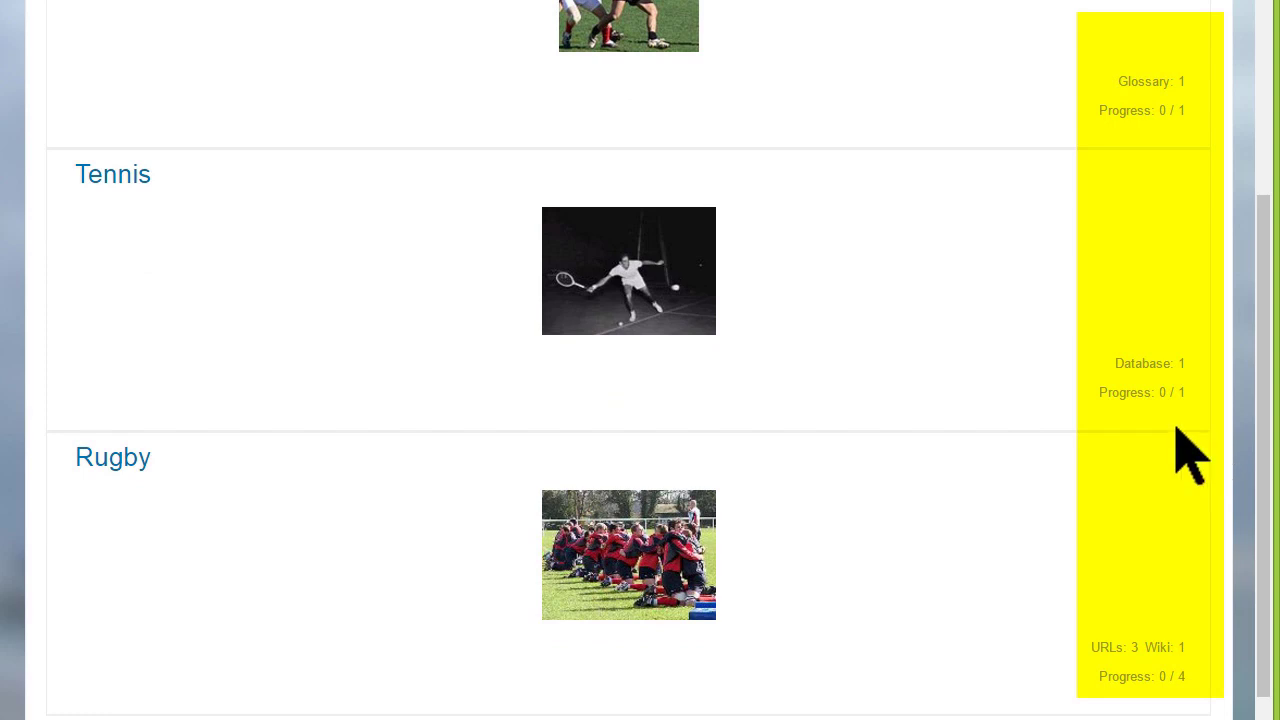
left_click(114, 180)
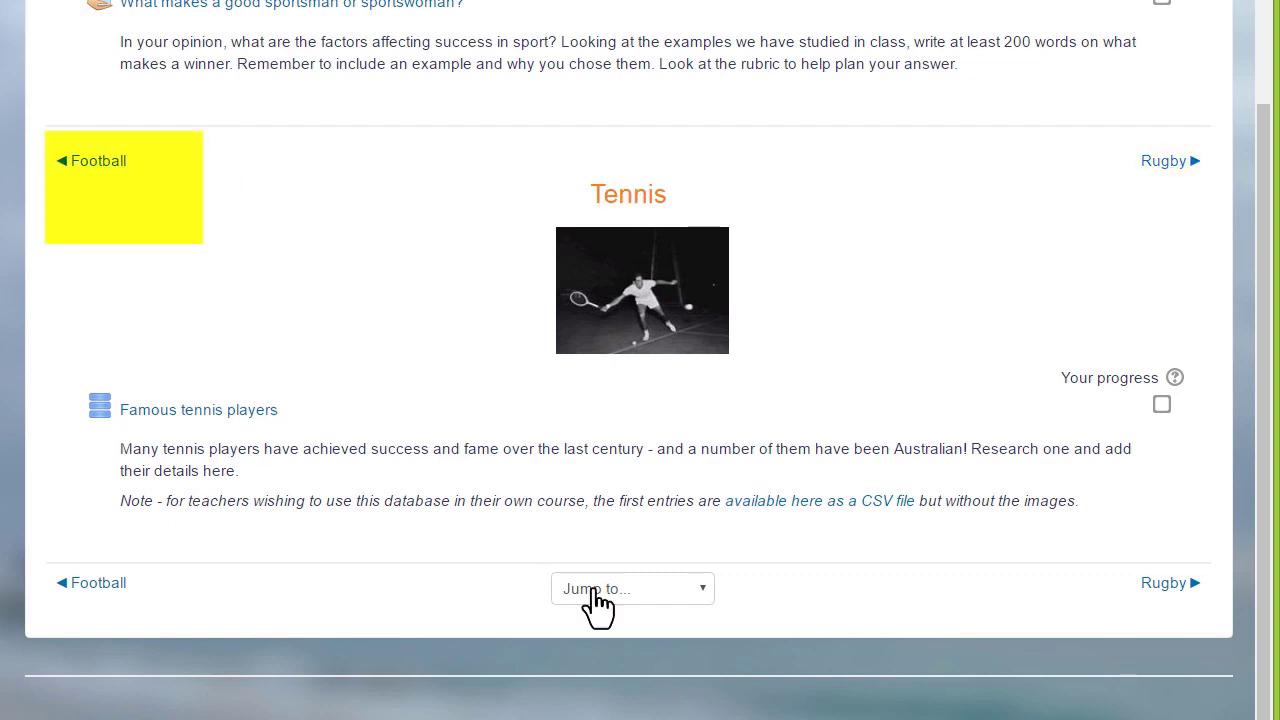
left_click(703, 596)
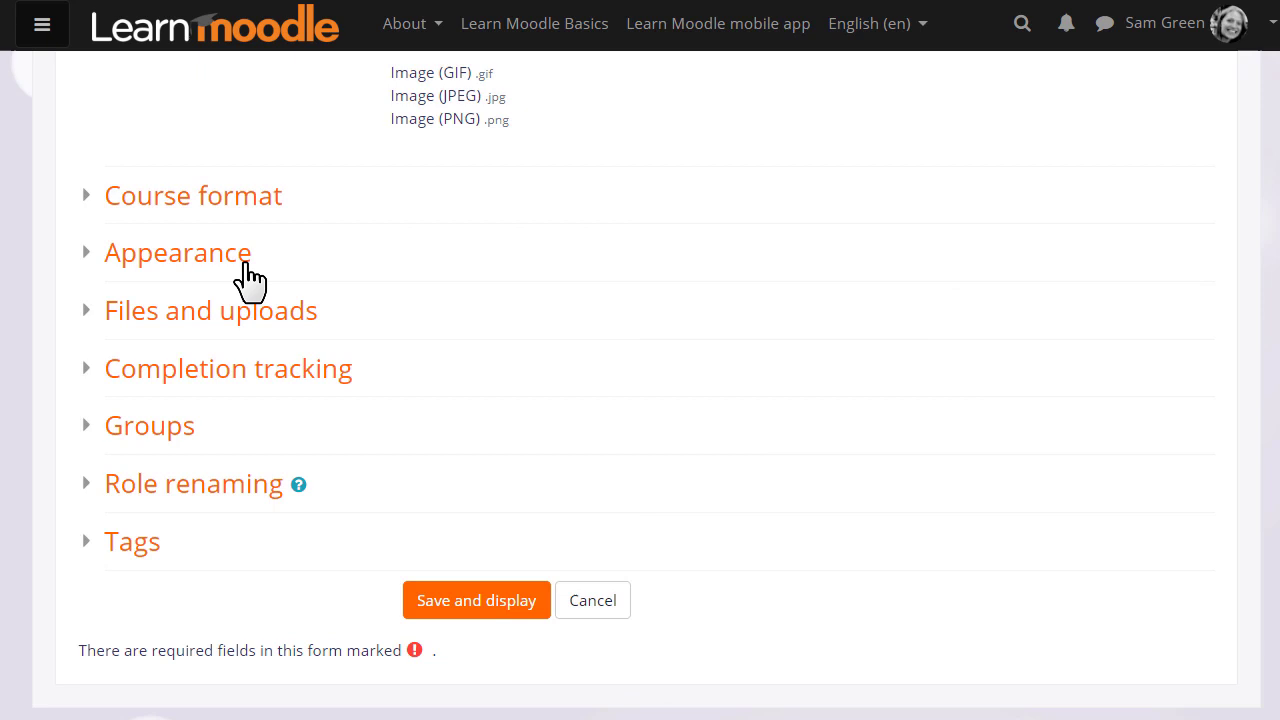
left_click(238, 268)
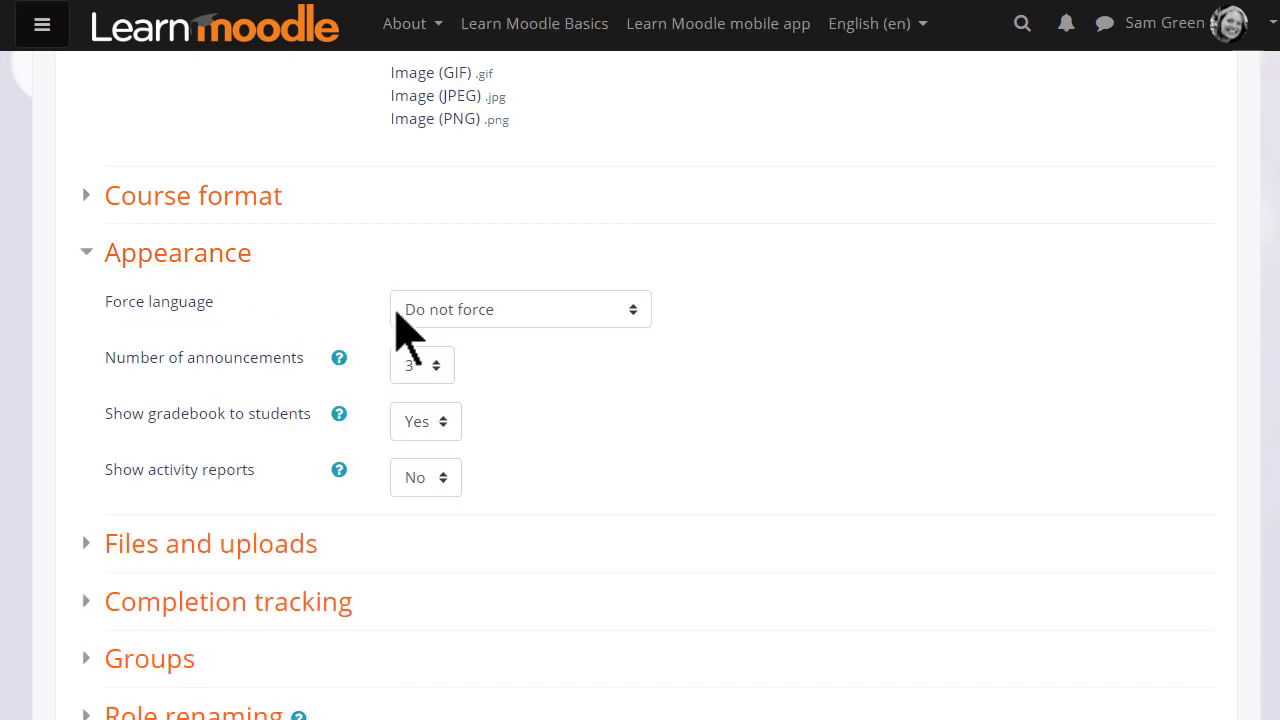
left_click(433, 371)
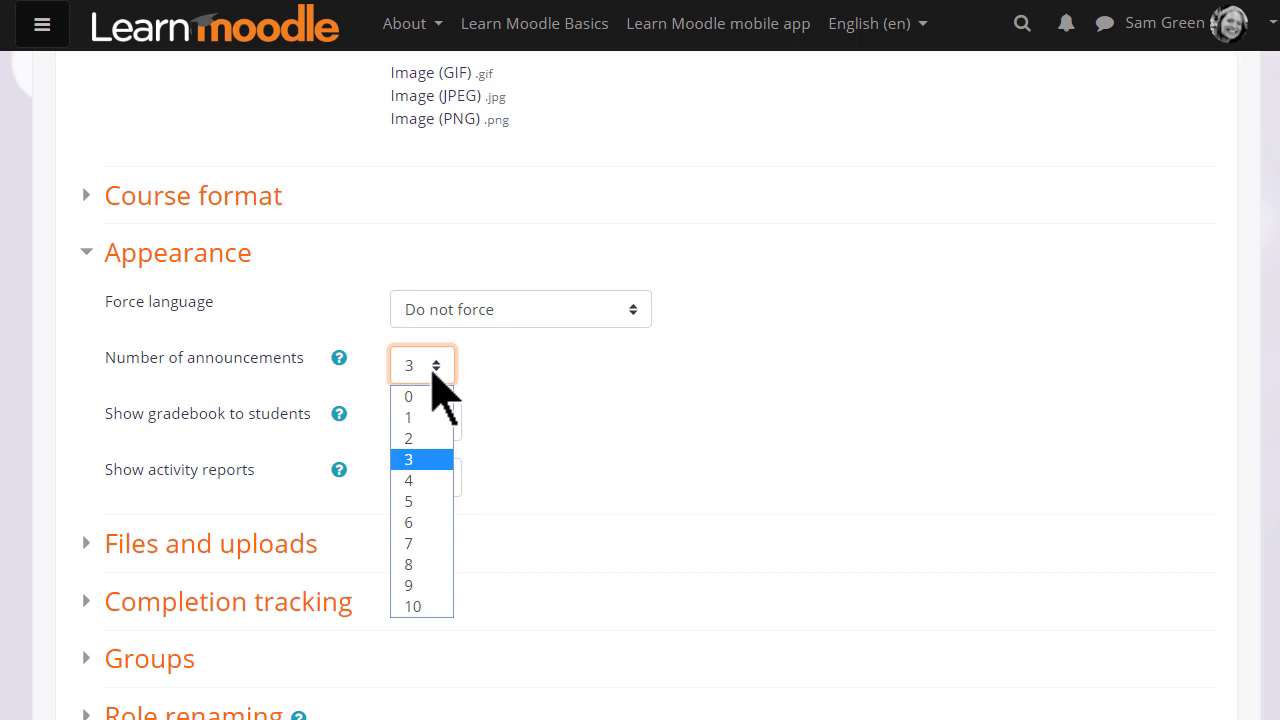
left_click(433, 371)
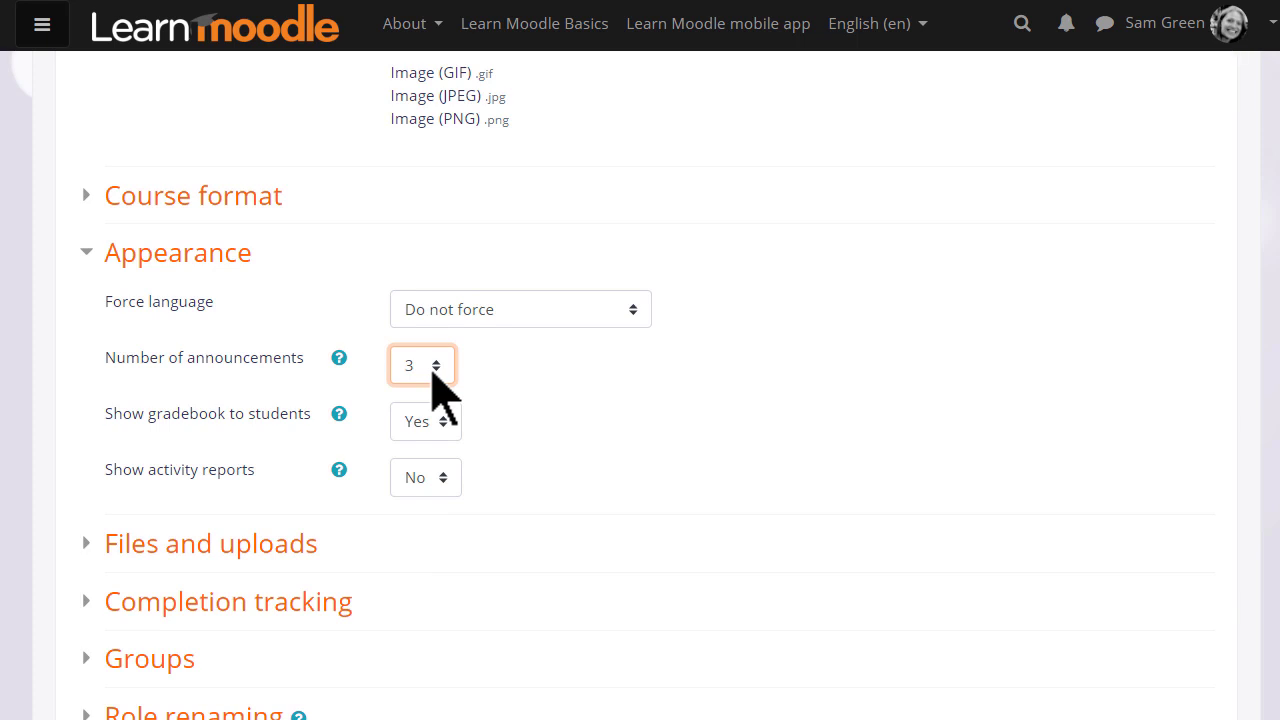
left_click(122, 258)
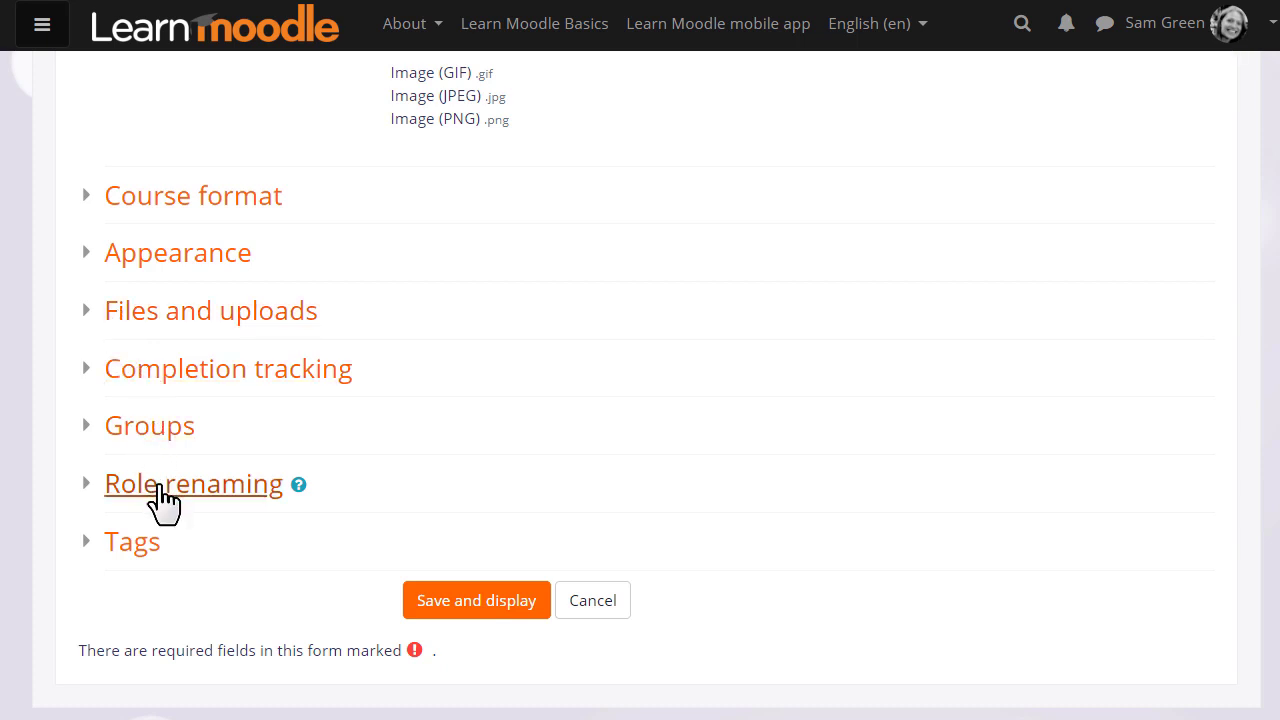
Step: Under Role renaming, set Your word for 'Student' to 'Learner'
scroll(163, 500, "down", 2)
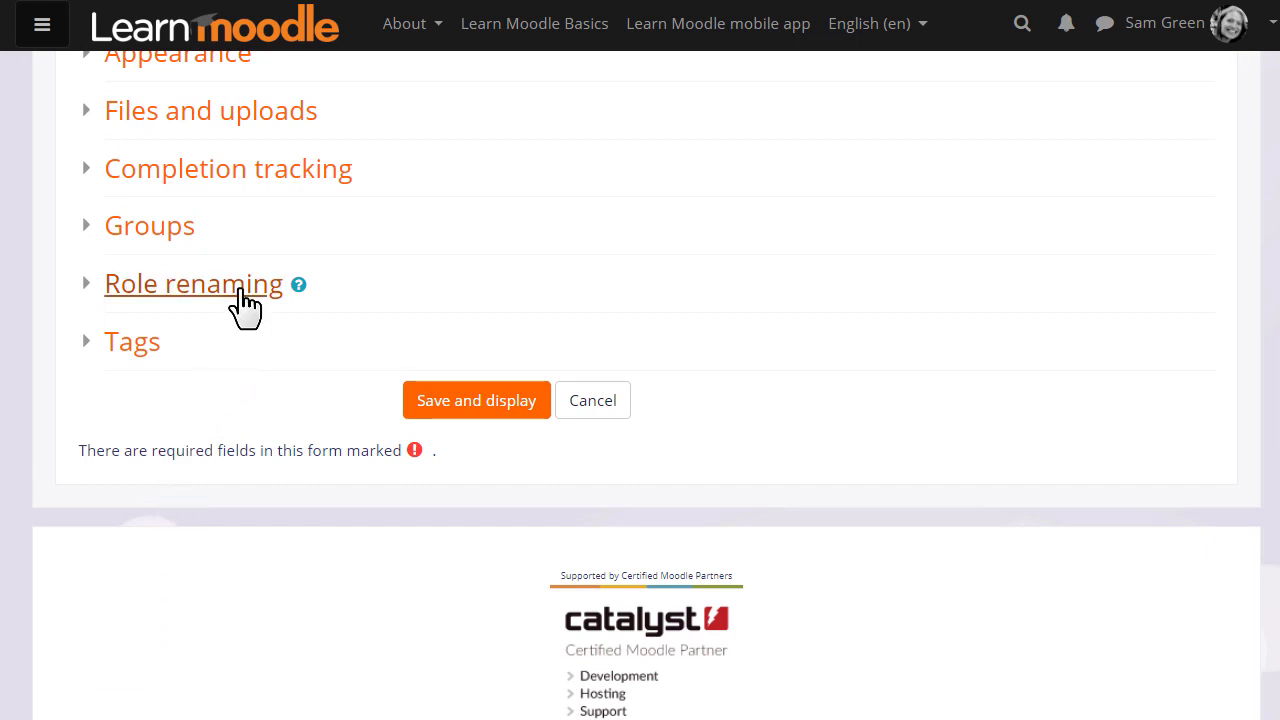
left_click(245, 295)
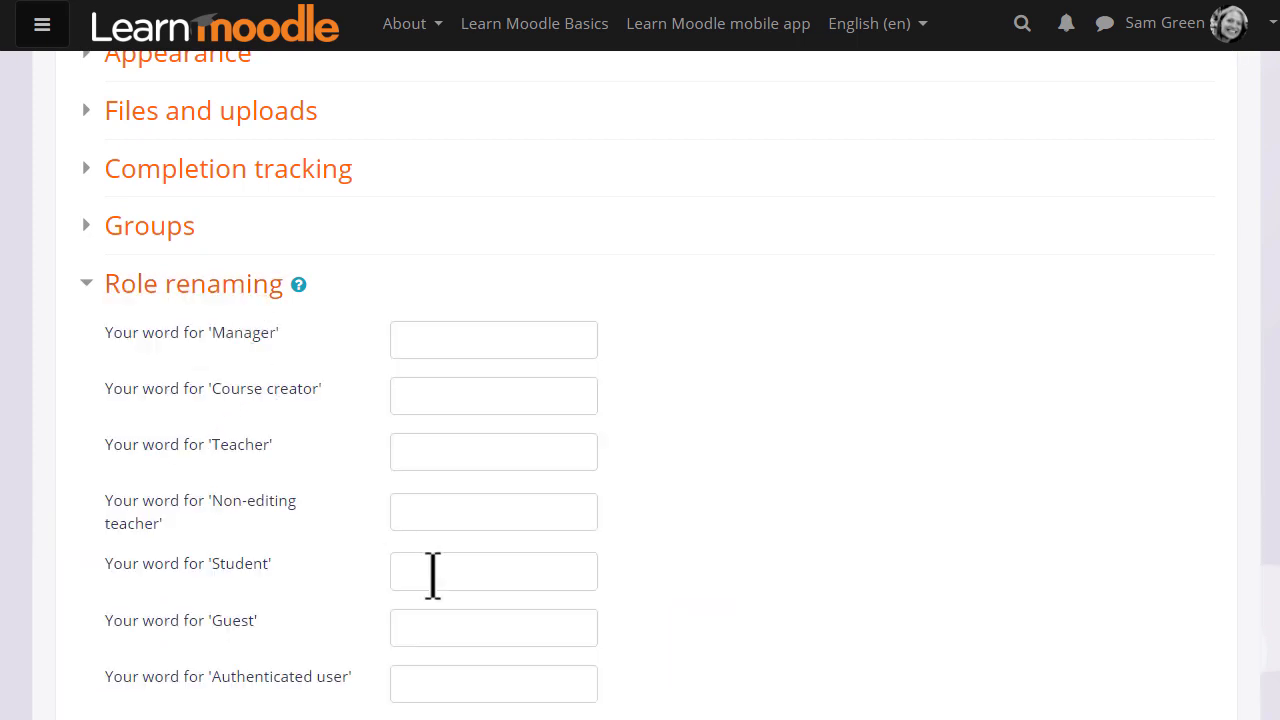
left_click(433, 575)
type("Lea")
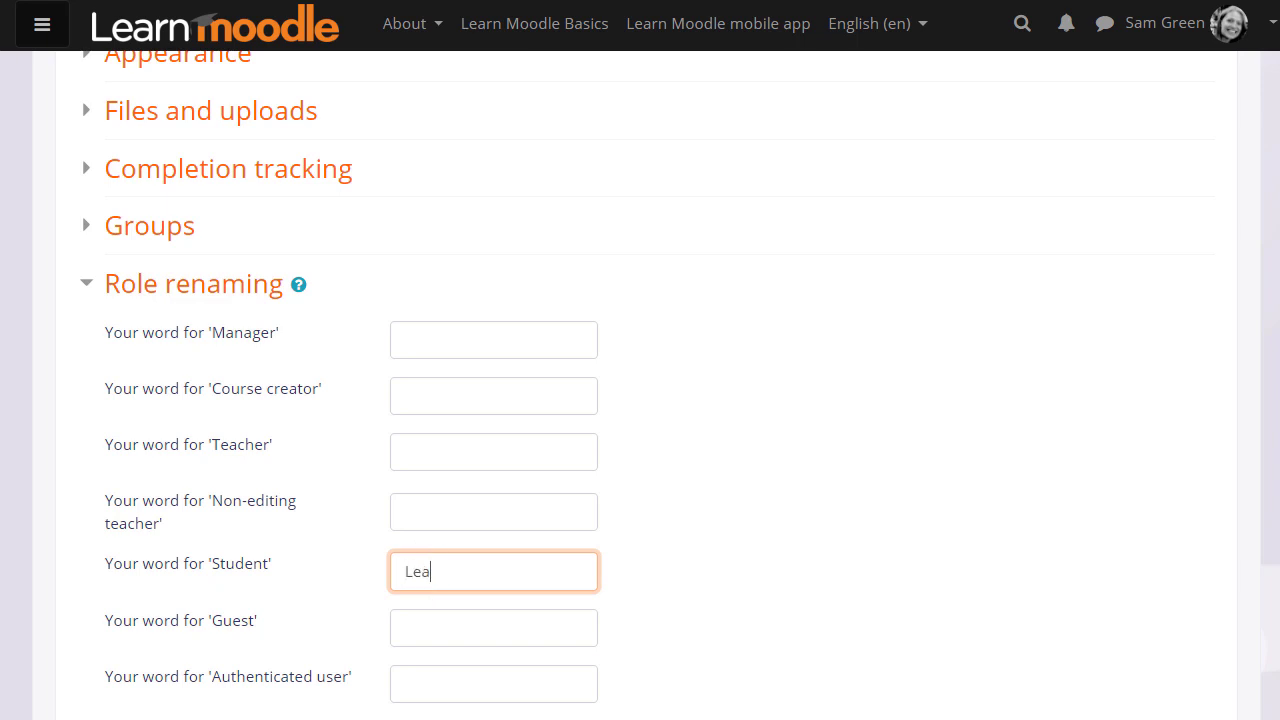
type("rner")
left_click(666, 660)
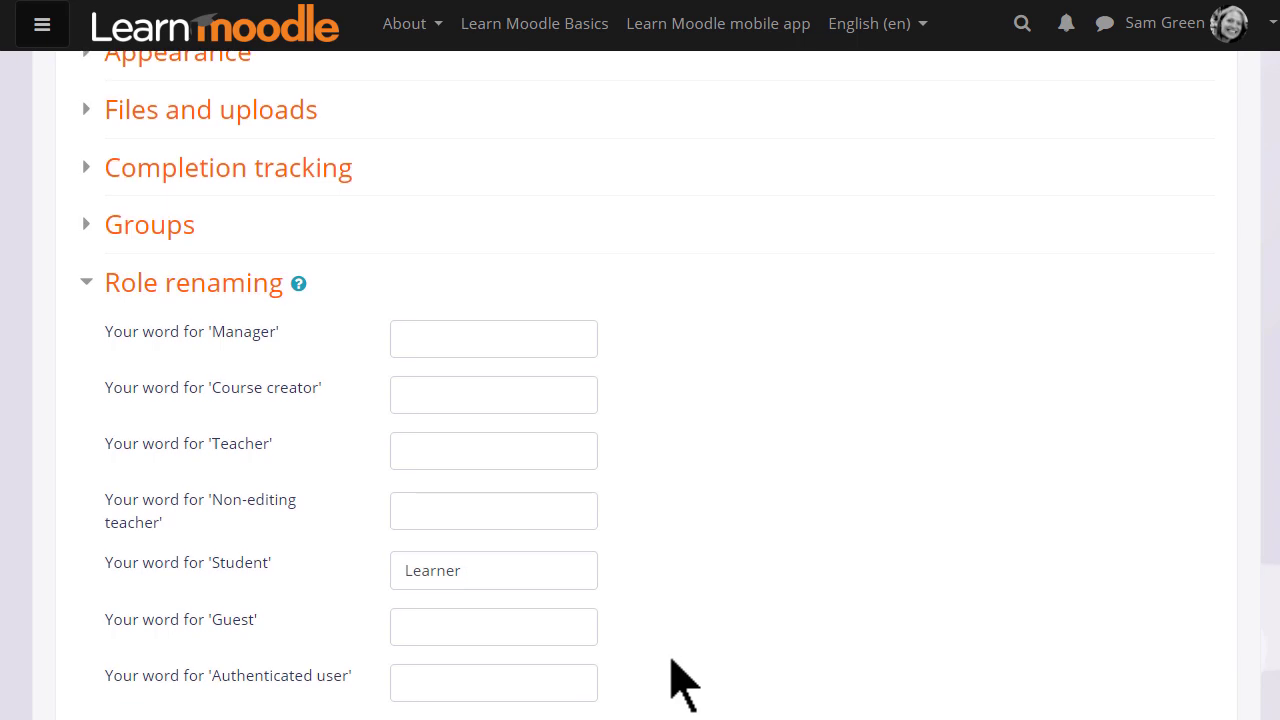
scroll(668, 658, "down", 2)
scroll(672, 684, "down", 1)
scroll(672, 684, "down", 2)
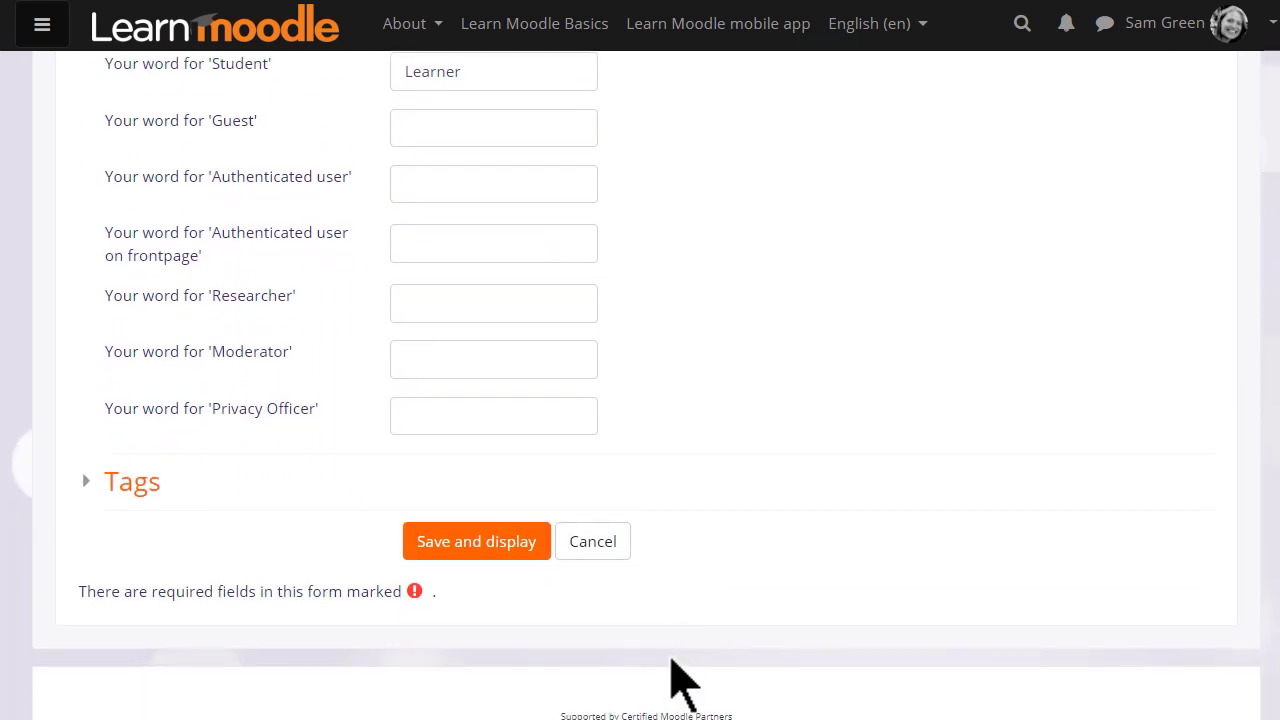
Step: Check the empty Tags section, then save with Save and display
left_click(156, 492)
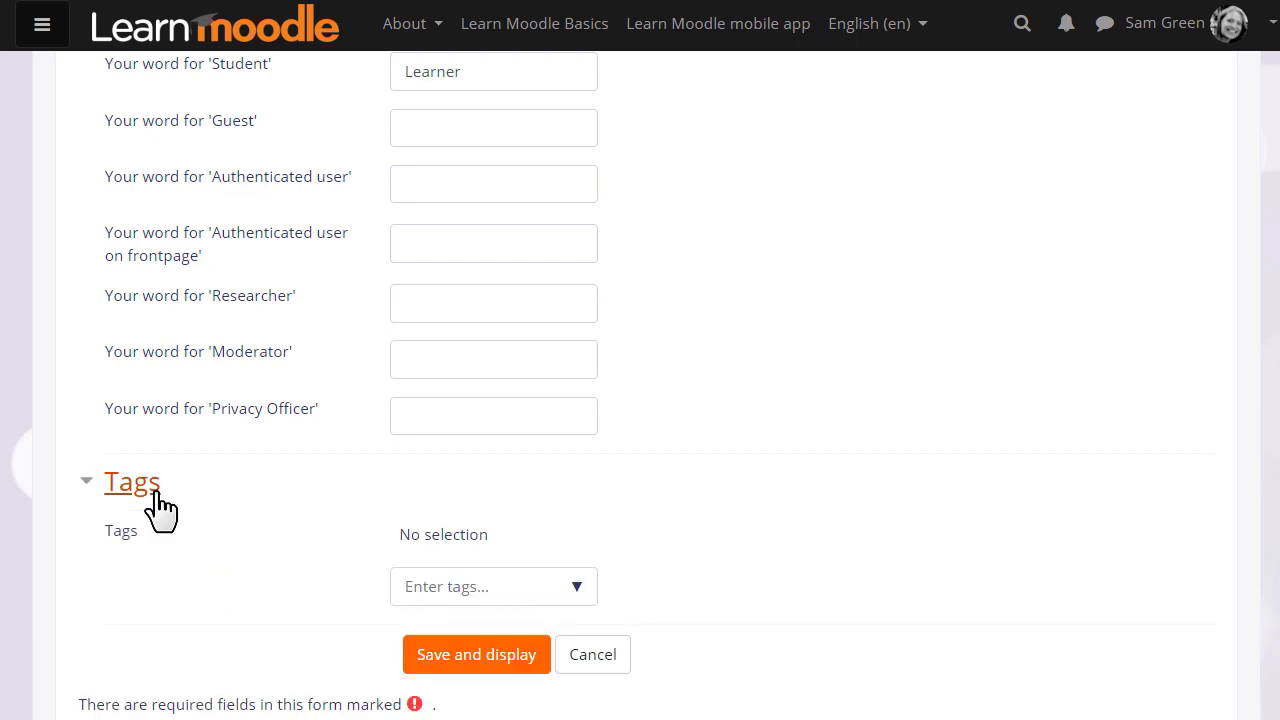
left_click(157, 492)
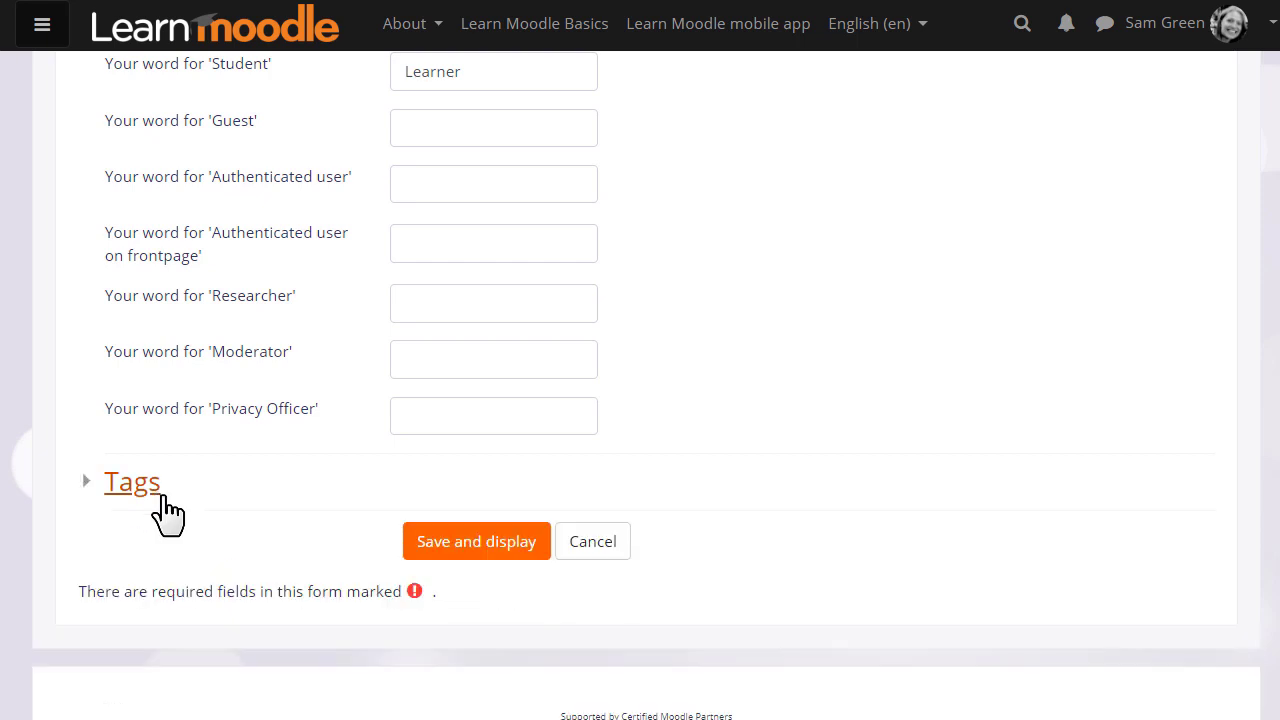
left_click(447, 545)
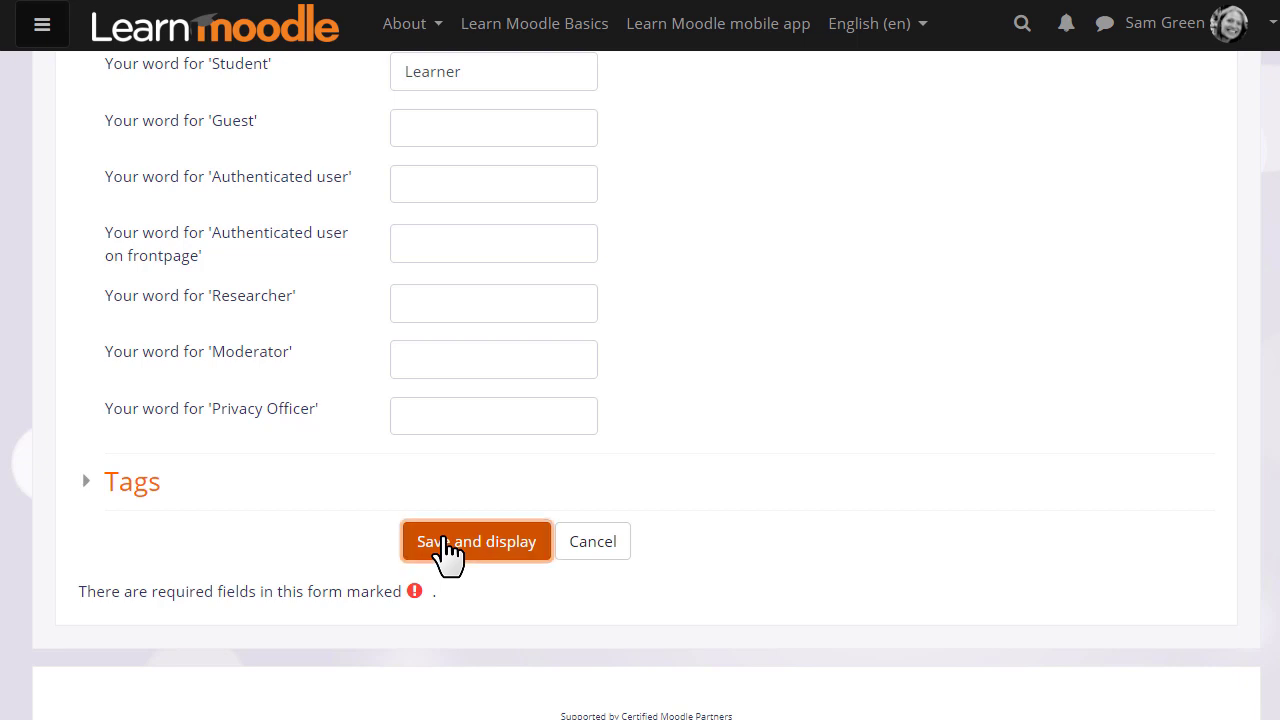